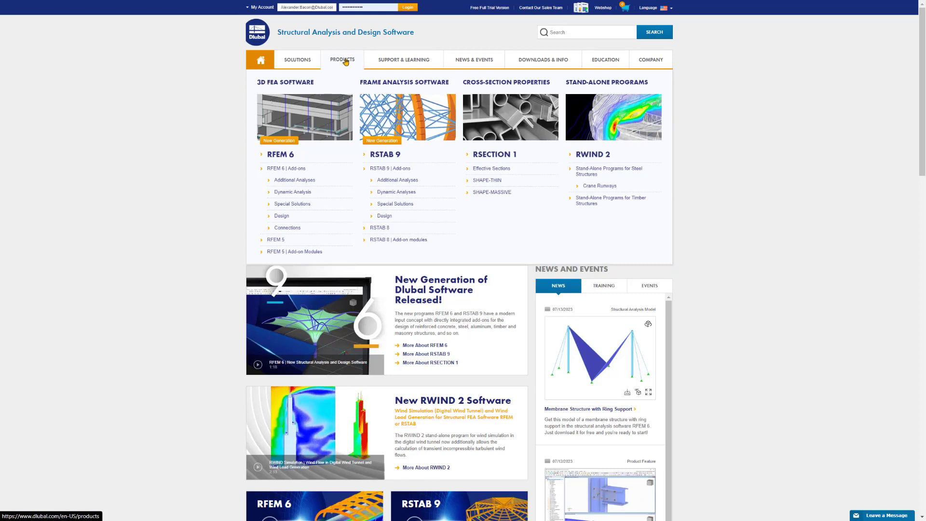
# Open the RFEM 6 trial download form by way of the product page and review its contact, address and program fields.
pyautogui.click(291, 157)
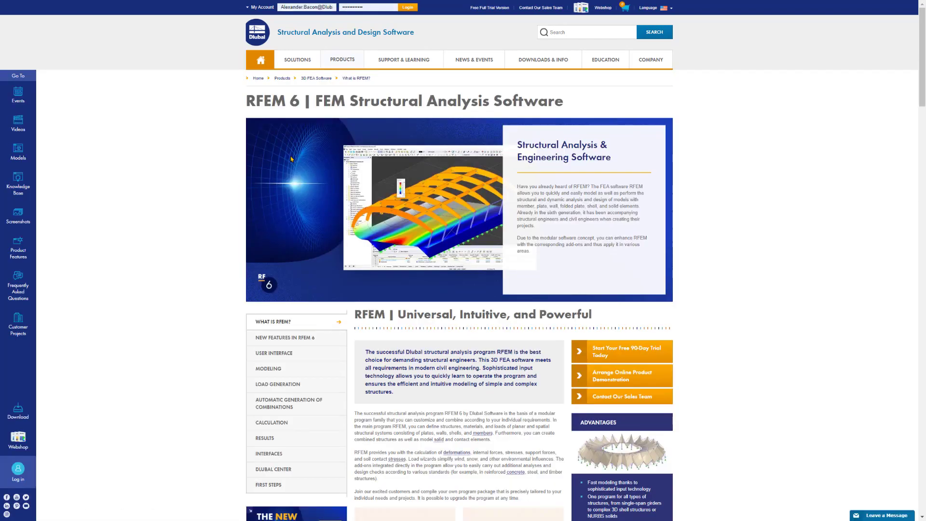
pyautogui.scroll(-1, 291, 159)
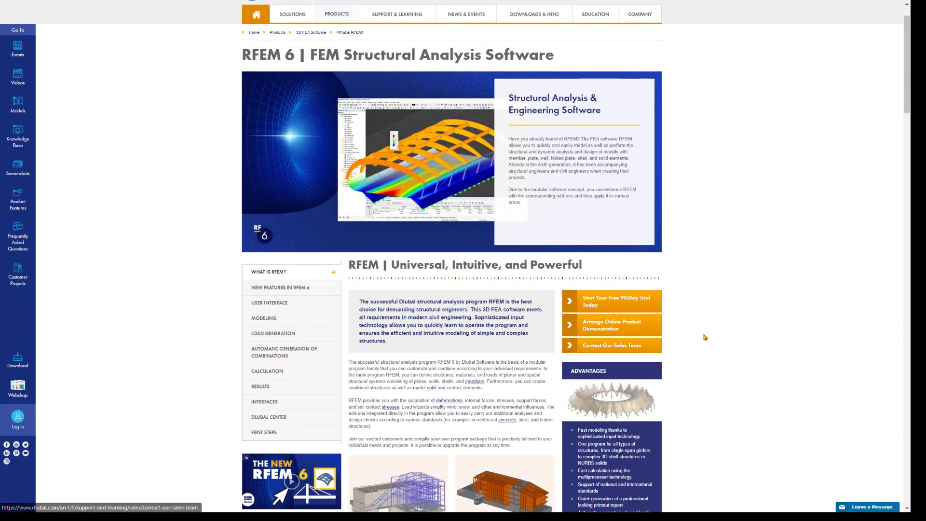
pyautogui.click(616, 310)
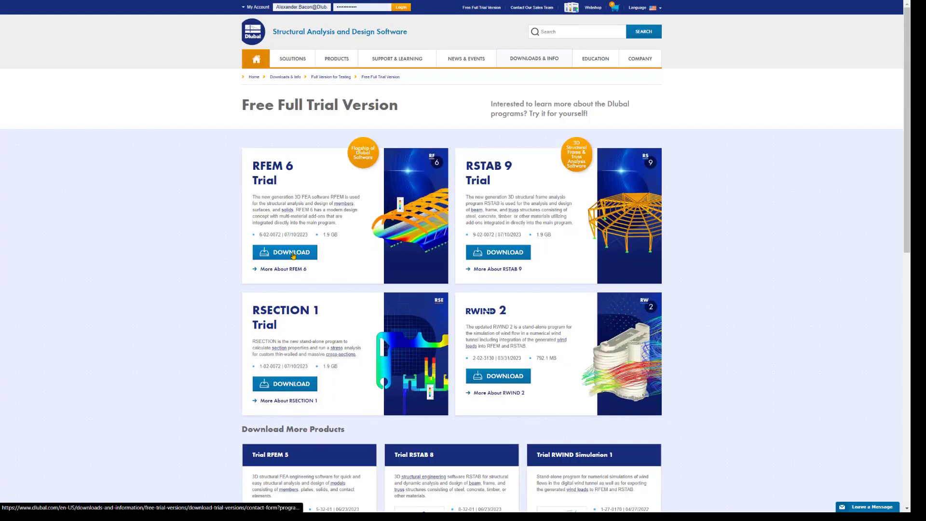
pyautogui.click(293, 253)
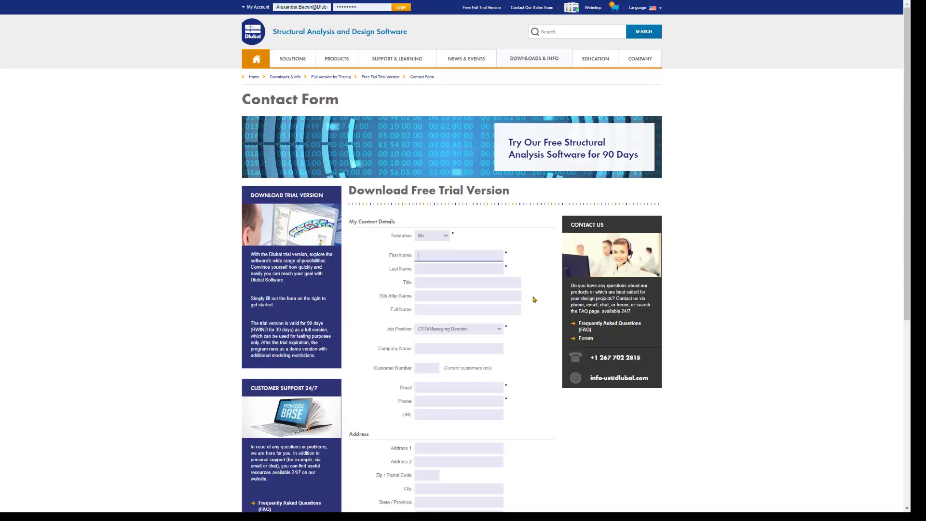
pyautogui.scroll(-1, 534, 297)
pyautogui.scroll(-2, 533, 299)
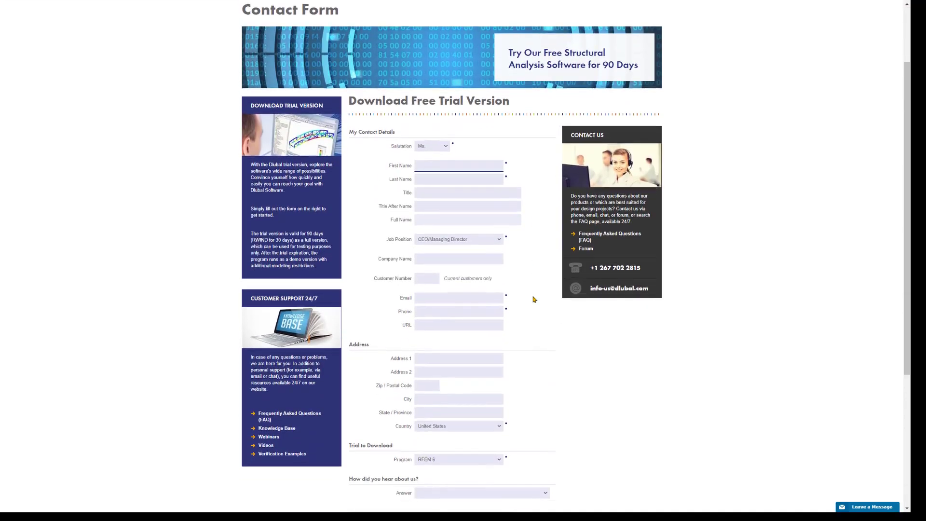
pyautogui.scroll(-2, 523, 308)
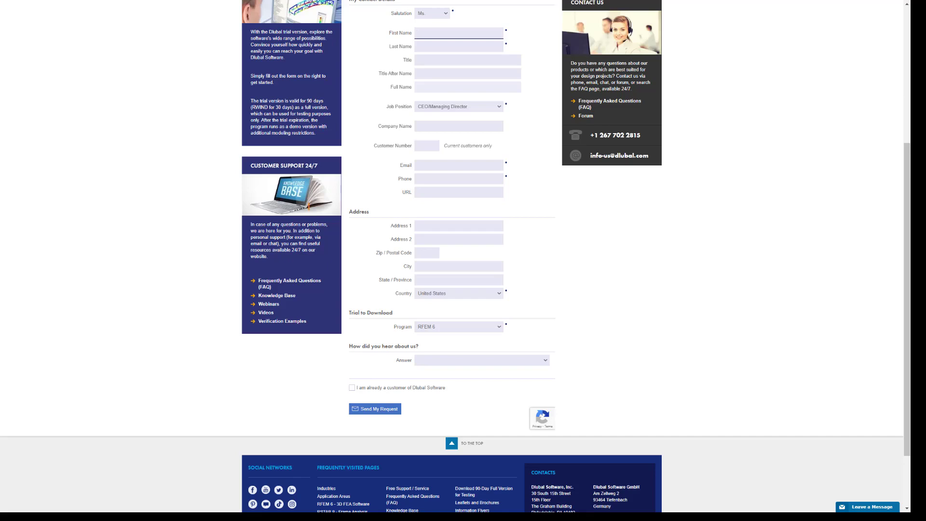
pyautogui.scroll(5, 453, 255)
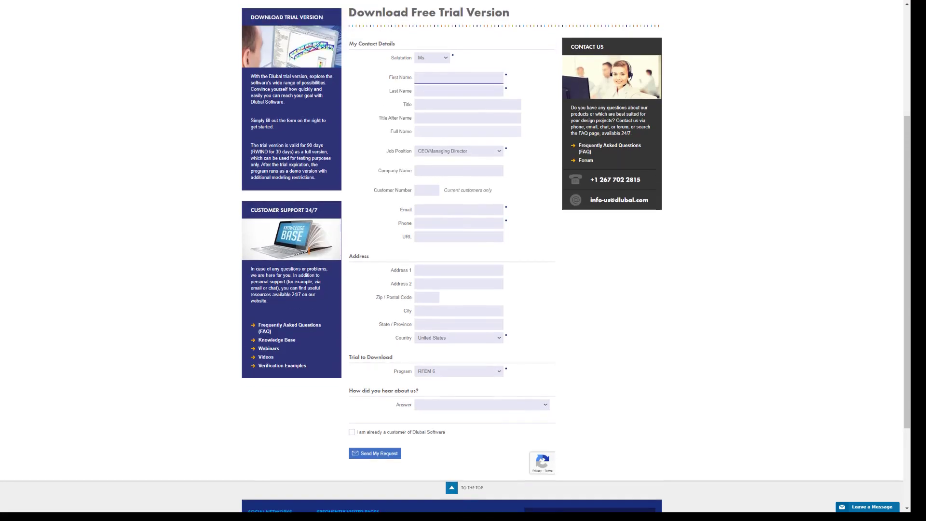
# Find the Online Manuals on the Dlubal website and open the RFEM 6 manual.
pyautogui.moveTo(529, 65)
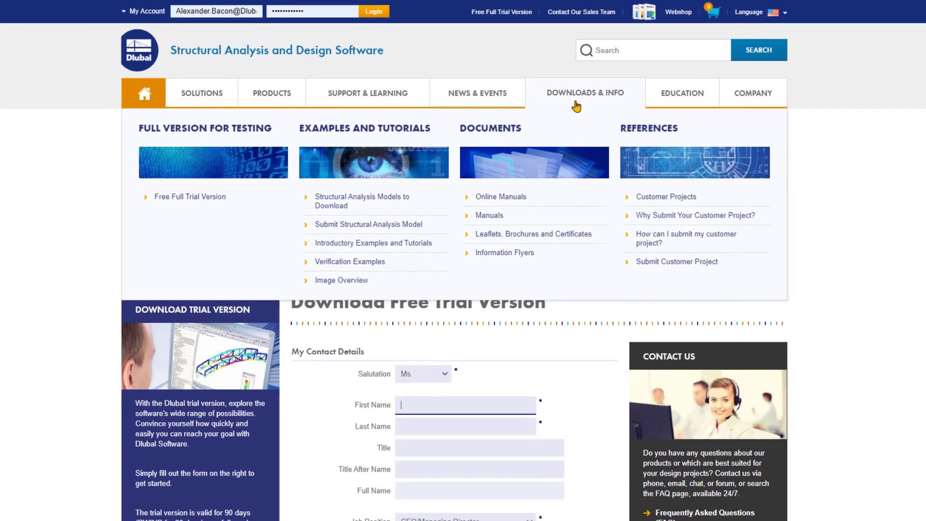
pyautogui.click(517, 196)
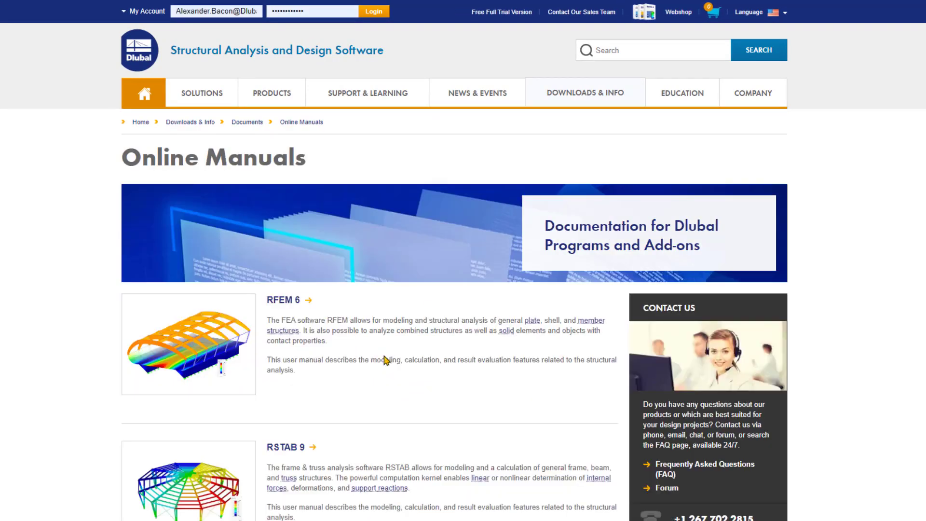
pyautogui.scroll(-2, 399, 416)
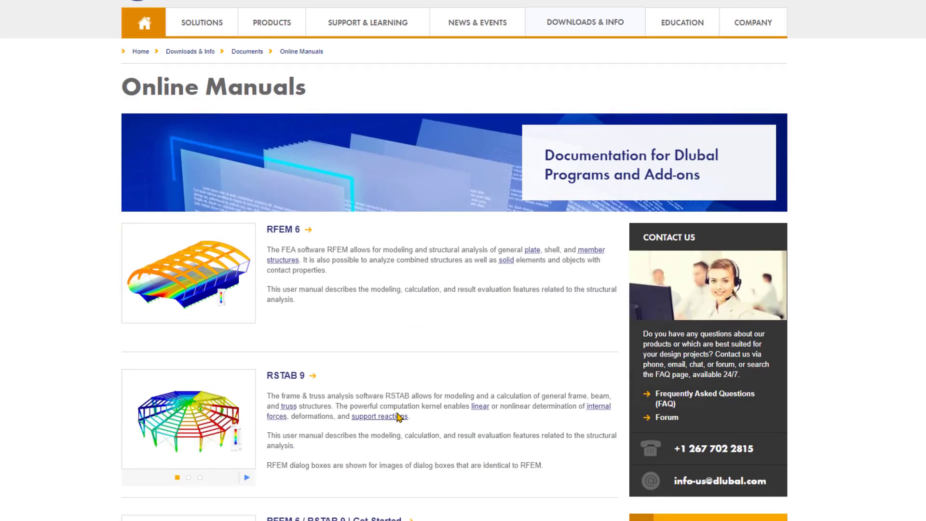
pyautogui.scroll(-2, 399, 416)
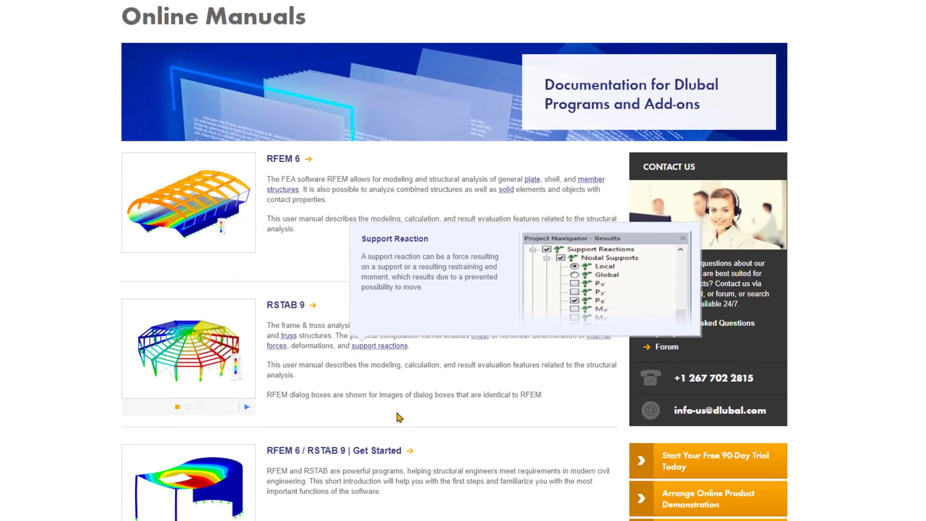
pyautogui.click(281, 159)
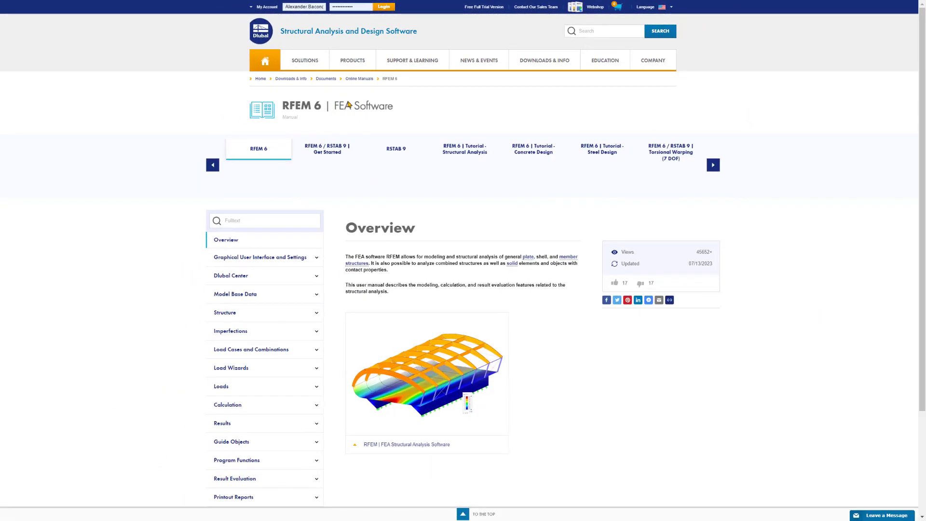
# Expand the Model Base Data chapter of the RFEM 6 manual and open its Add-ons section.
pyautogui.scroll(-1, 311, 269)
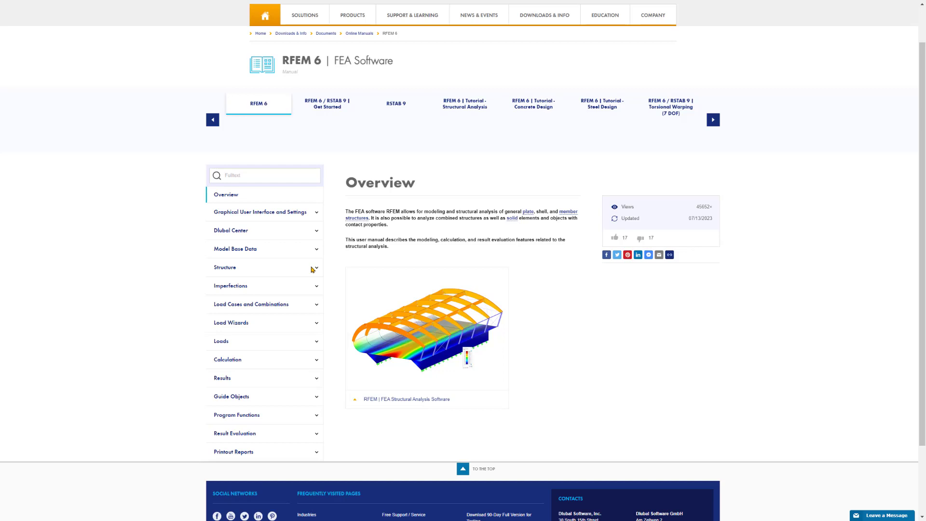
pyautogui.click(258, 248)
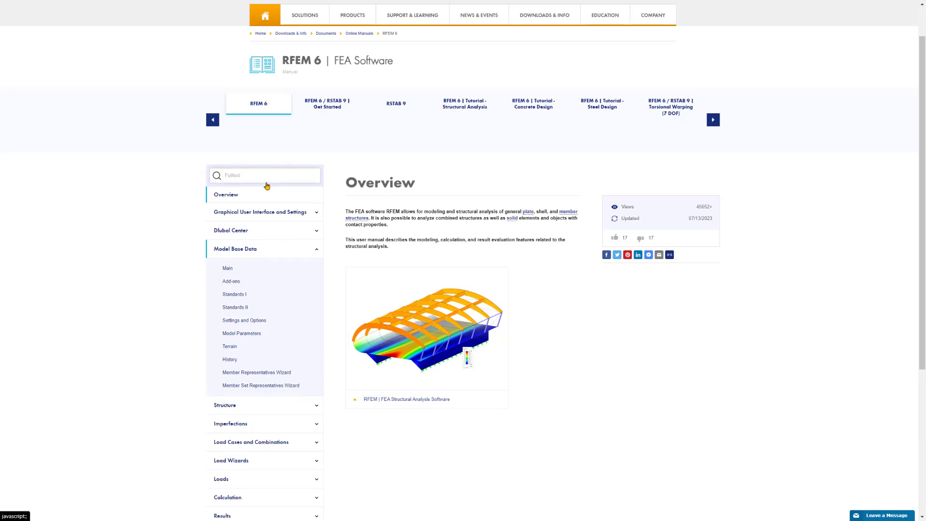
pyautogui.click(232, 281)
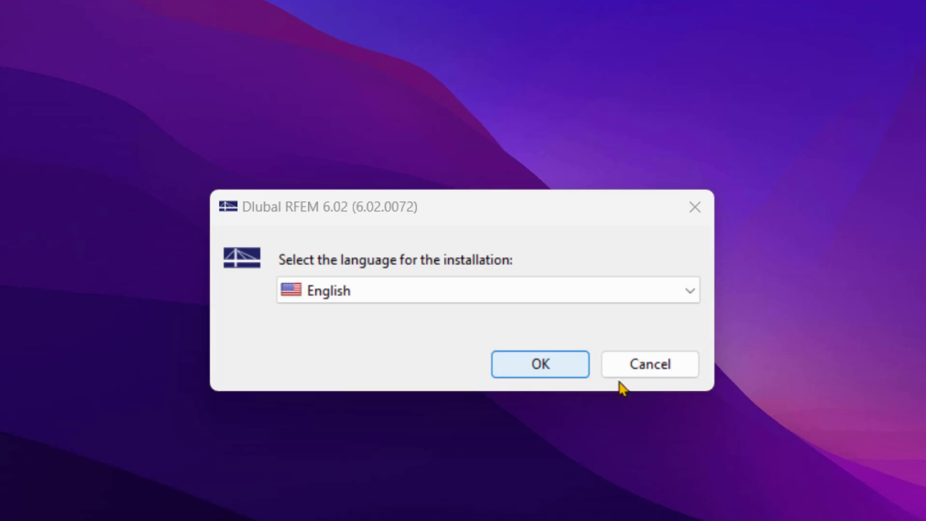
# Run the RFEM 6.02 installation in English, keeping the North America (USA) region and Imperial unit system after checking the settings.
pyautogui.click(523, 366)
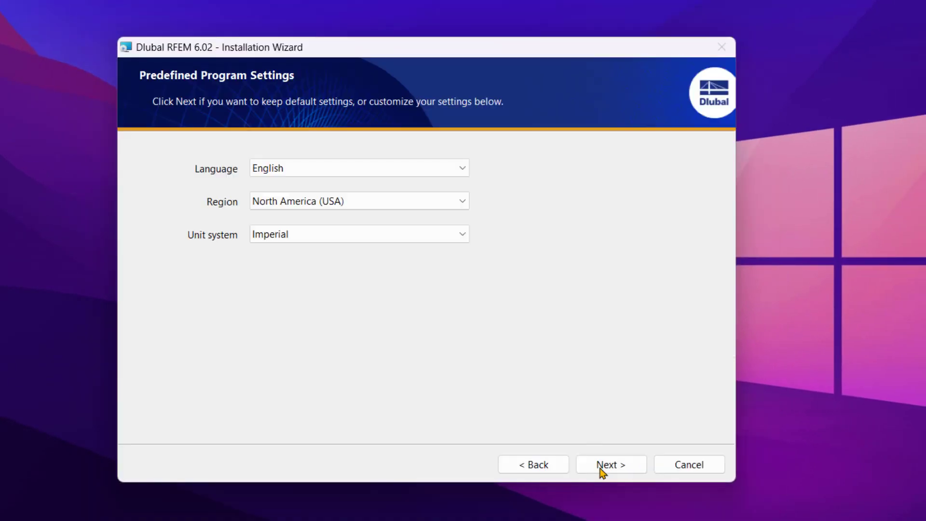
pyautogui.click(355, 172)
pyautogui.click(496, 172)
pyautogui.click(405, 205)
pyautogui.click(558, 199)
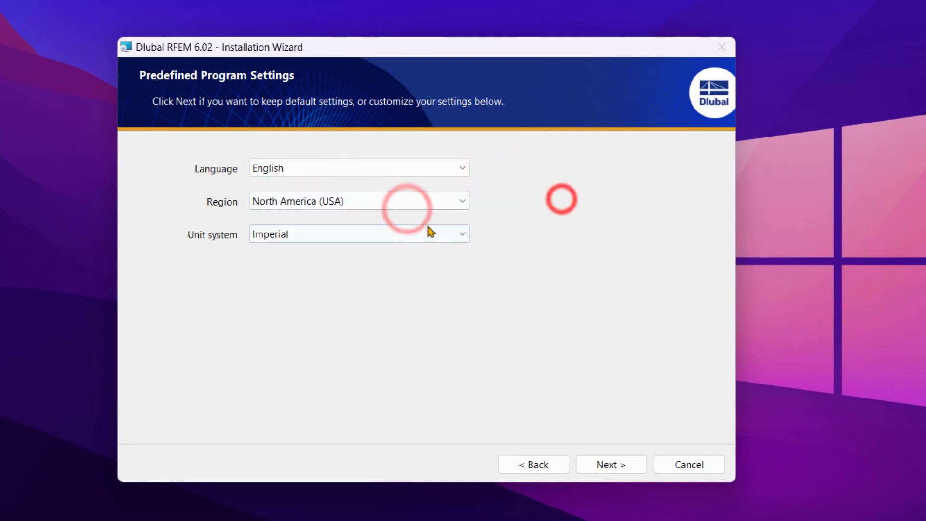
pyautogui.click(378, 235)
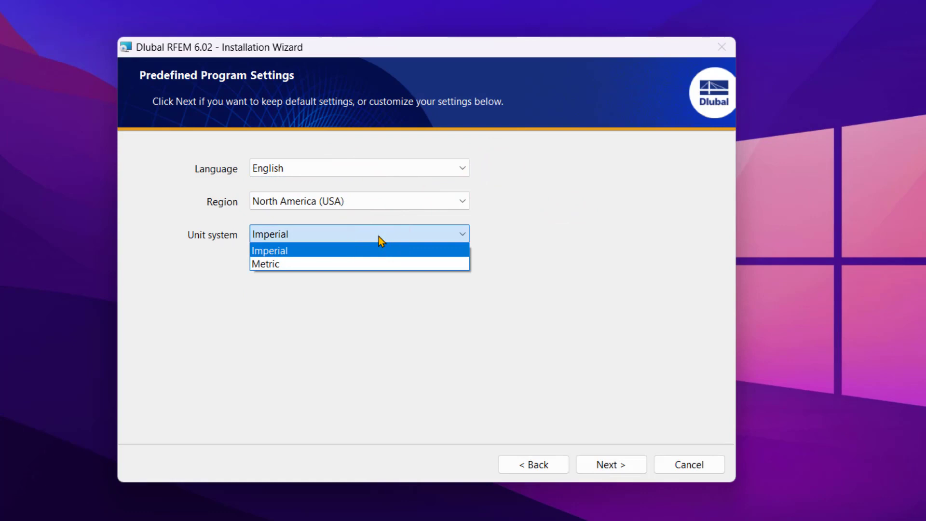
pyautogui.click(534, 220)
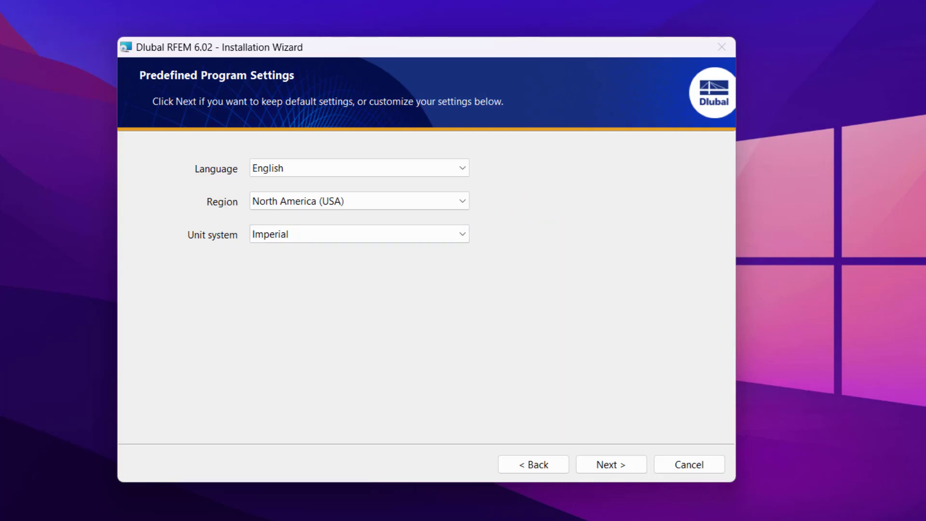
pyautogui.click(597, 461)
pyautogui.click(598, 461)
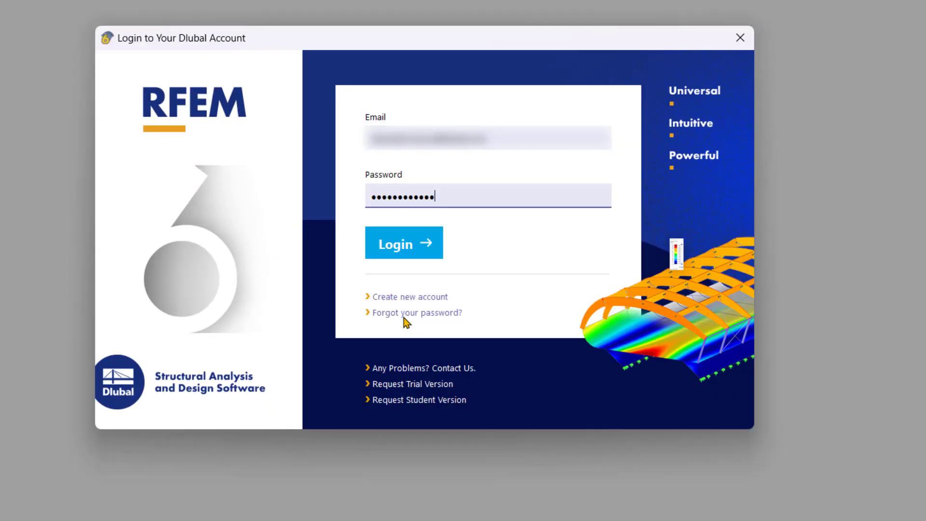
# Log in to RFEM with the Dlubal account and open the License Manager.
pyautogui.click(403, 244)
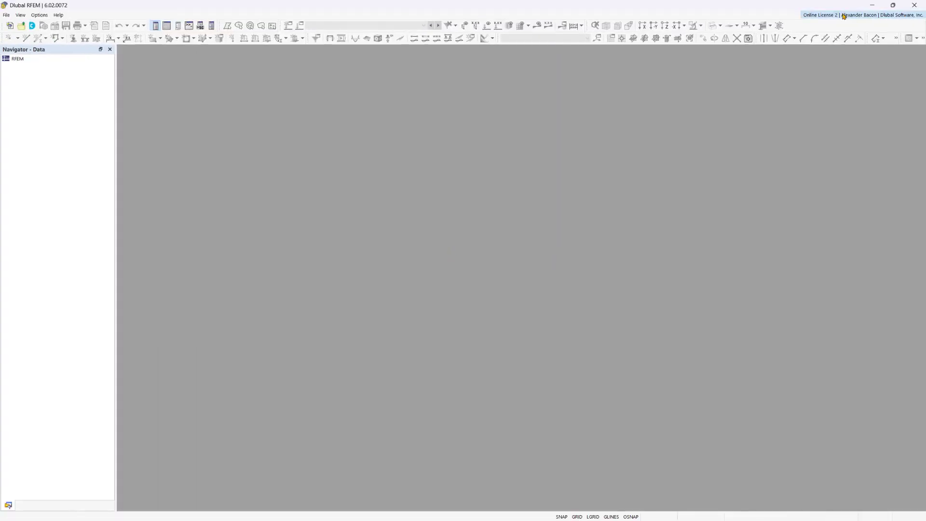
pyautogui.click(844, 16)
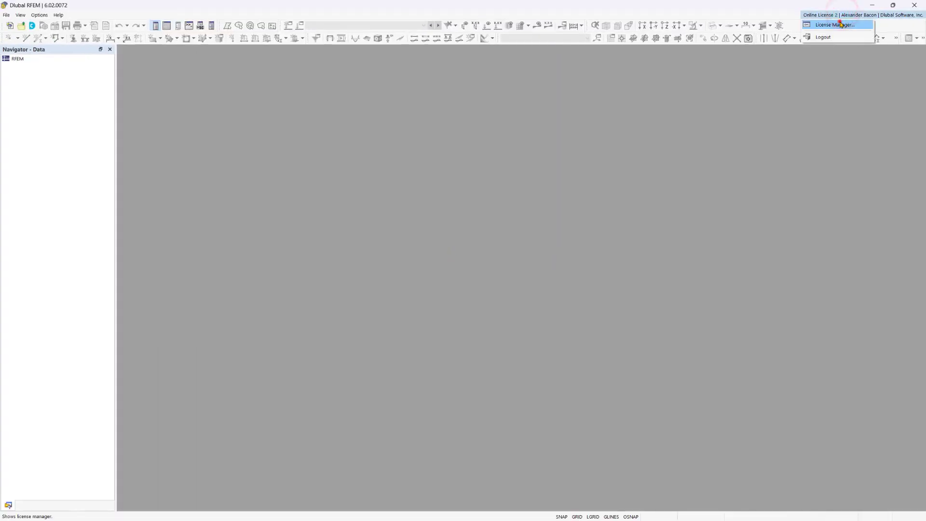
pyautogui.click(839, 23)
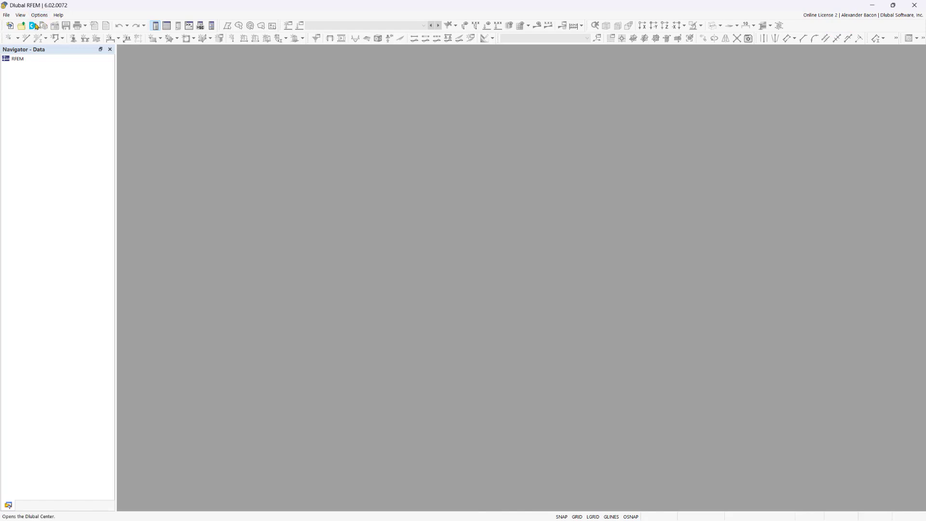
# Open the Dlubal Center to browse the account's licenses and Geo-Zone Tool, and review the extranet messages on the Dlubal website.
pyautogui.click(32, 25)
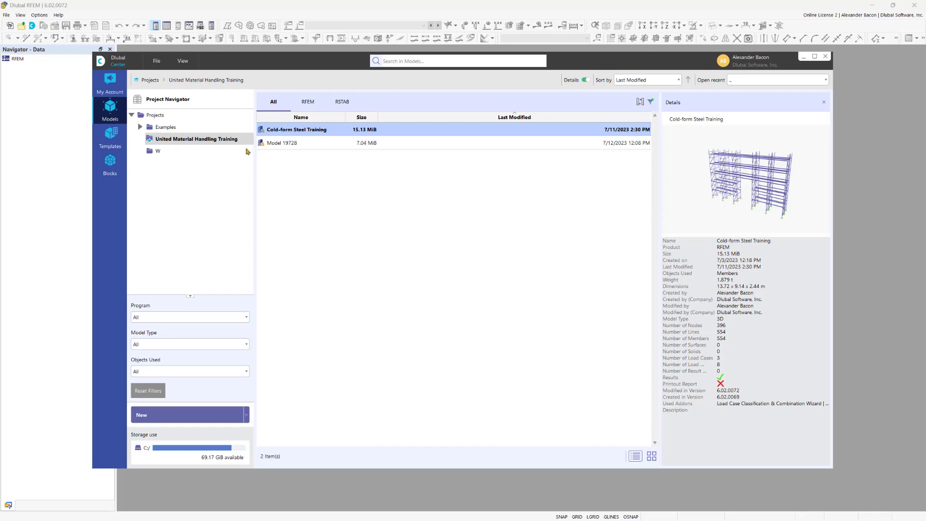
pyautogui.click(110, 82)
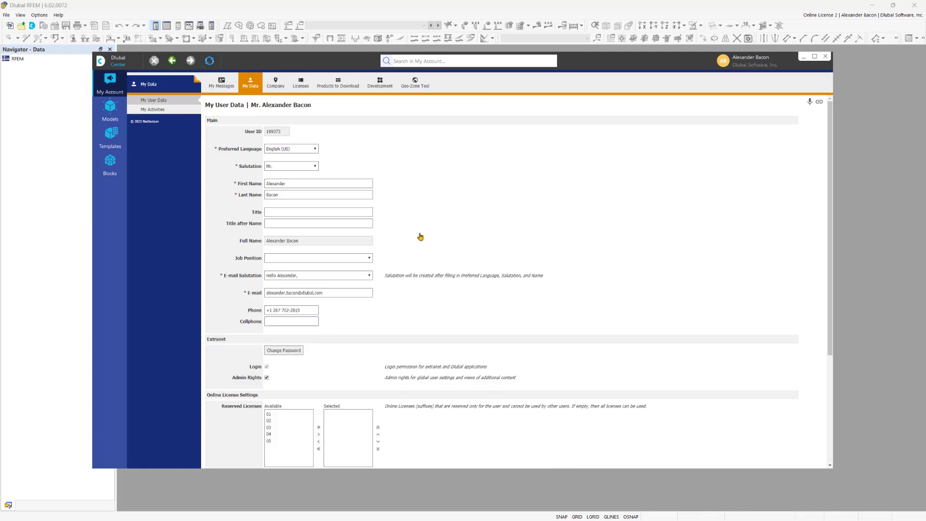
pyautogui.click(302, 83)
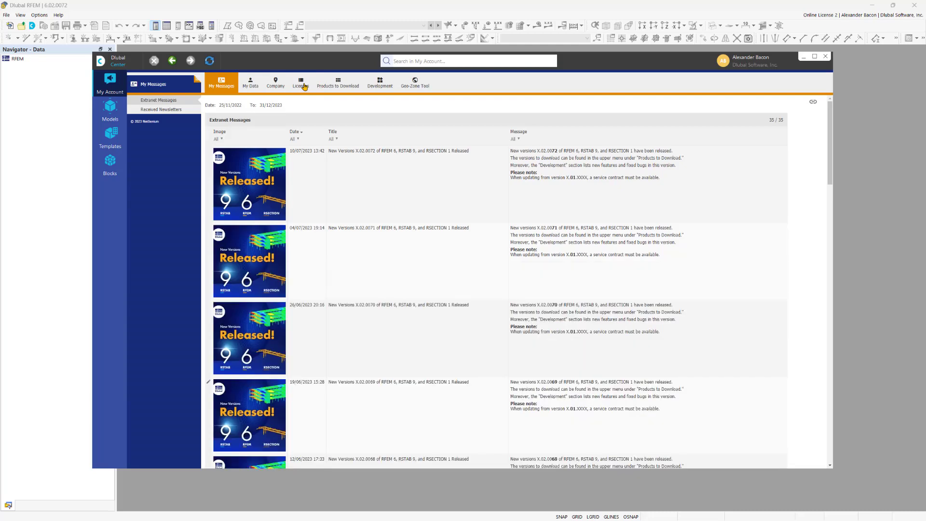
pyautogui.click(422, 84)
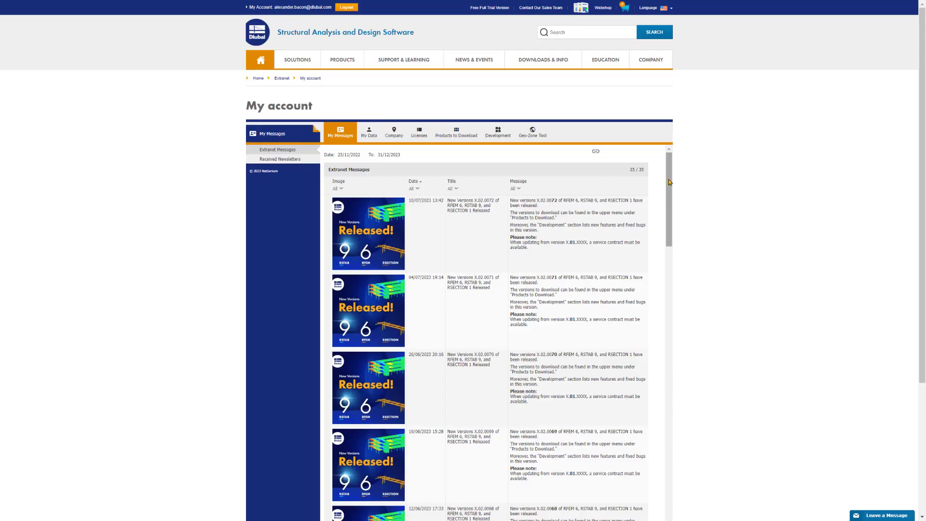
pyautogui.moveTo(669, 182); pyautogui.dragTo(666, 245)
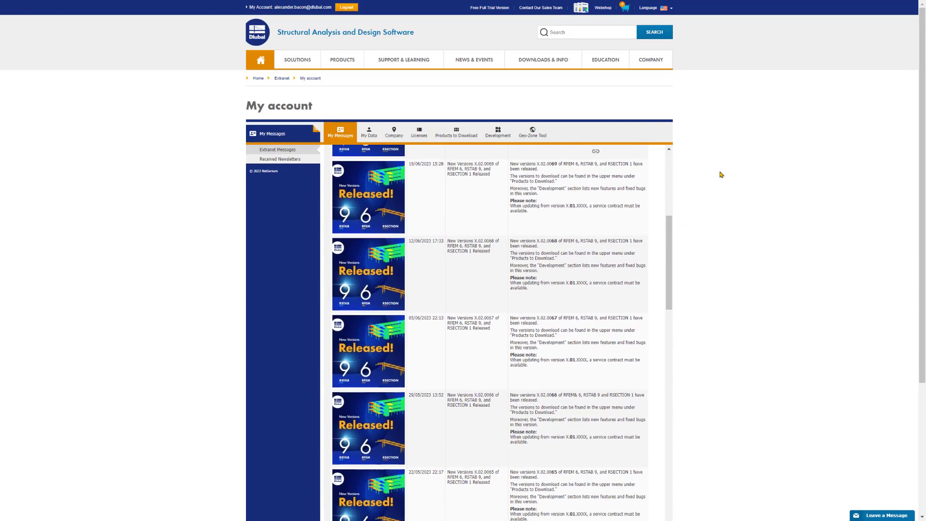